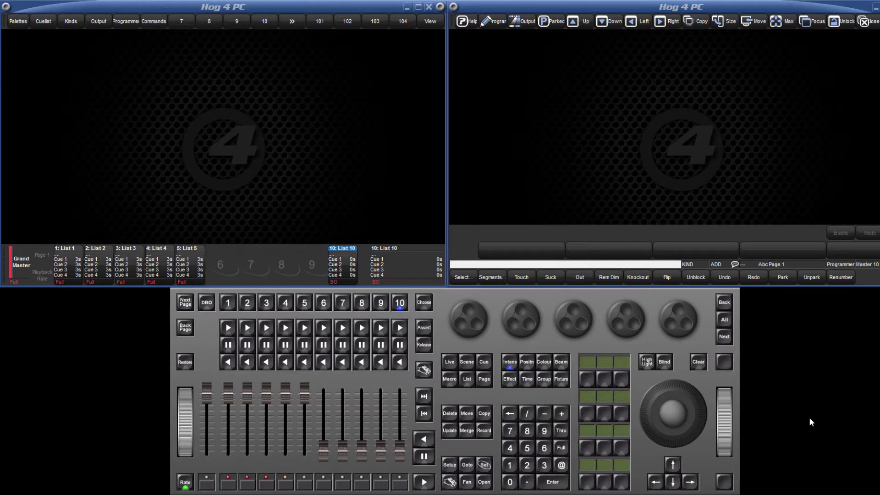
Open the Scene Directory, show it as a spreadsheet of scenes, and close it.
{"action": "left_click", "coordinate": [468, 362]}
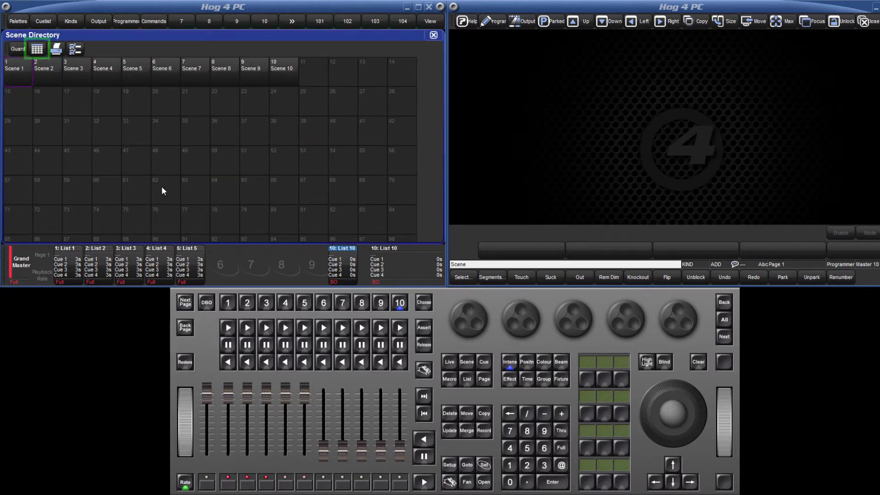
{"action": "left_click", "coordinate": [40, 48]}
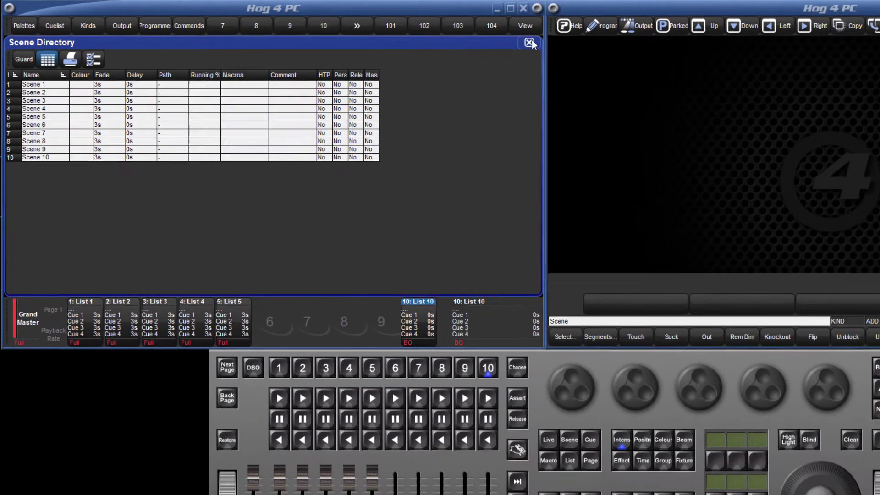
{"action": "left_click", "coordinate": [632, 49]}
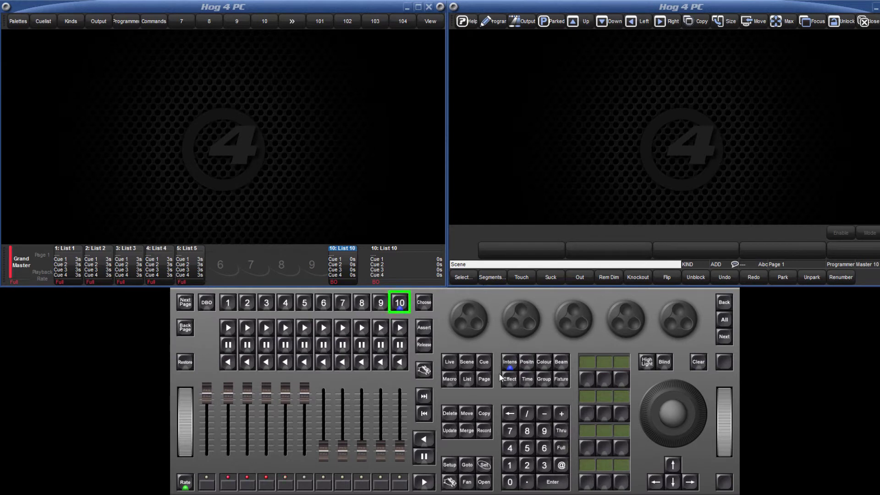
Open the cuelist List 10 from the Cuelist Directory and clear the command line.
{"action": "left_click", "coordinate": [467, 379]}
{"action": "left_click", "coordinate": [484, 482]}
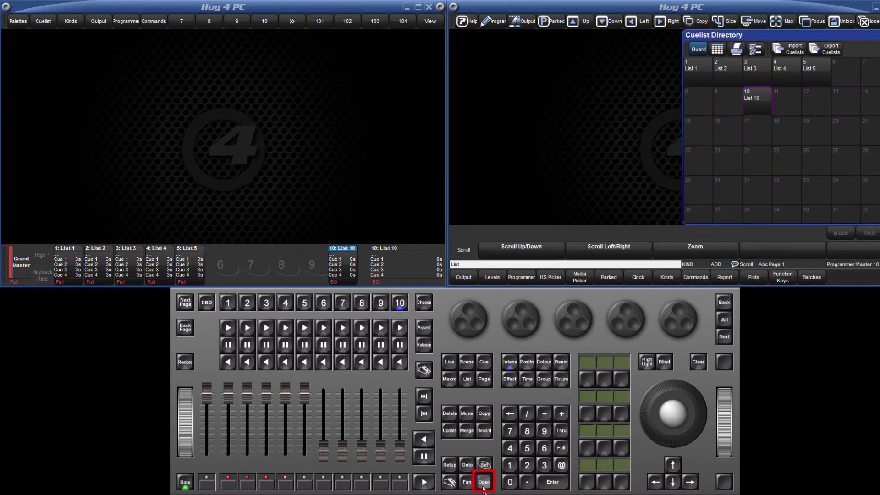
{"action": "left_click", "coordinate": [757, 95]}
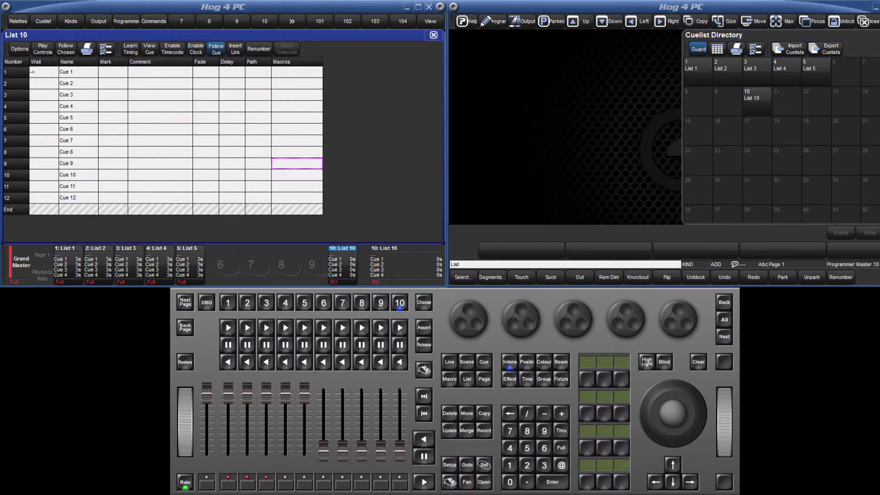
{"action": "left_click", "coordinate": [694, 365]}
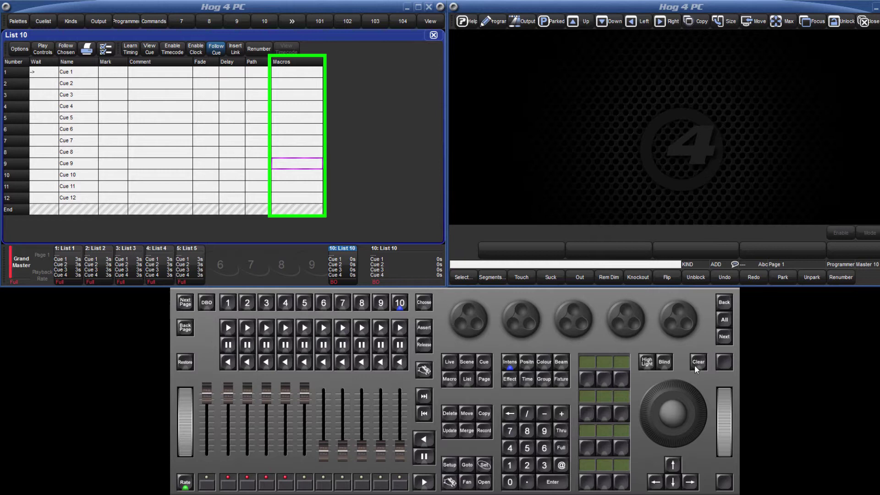
Enter the Go Master macro GM1 for Cue 1 of List 10 and run the cue from master 10.
{"action": "left_click", "coordinate": [296, 74]}
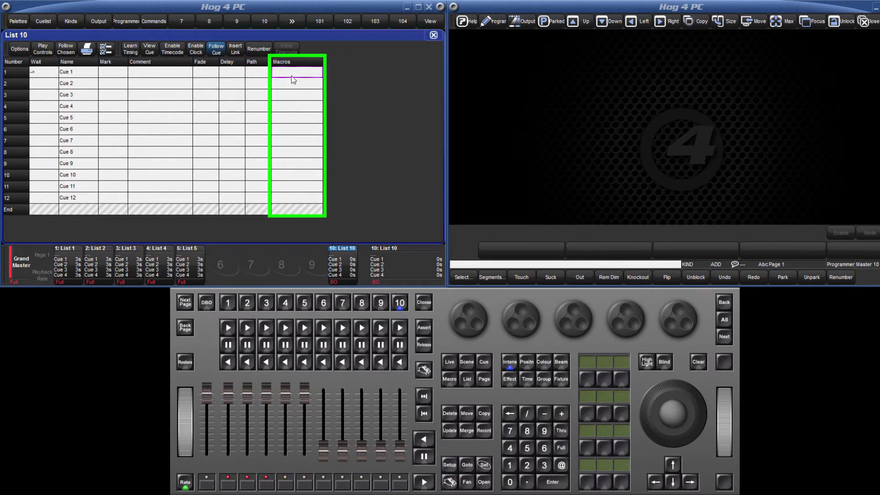
{"action": "left_click", "coordinate": [483, 465]}
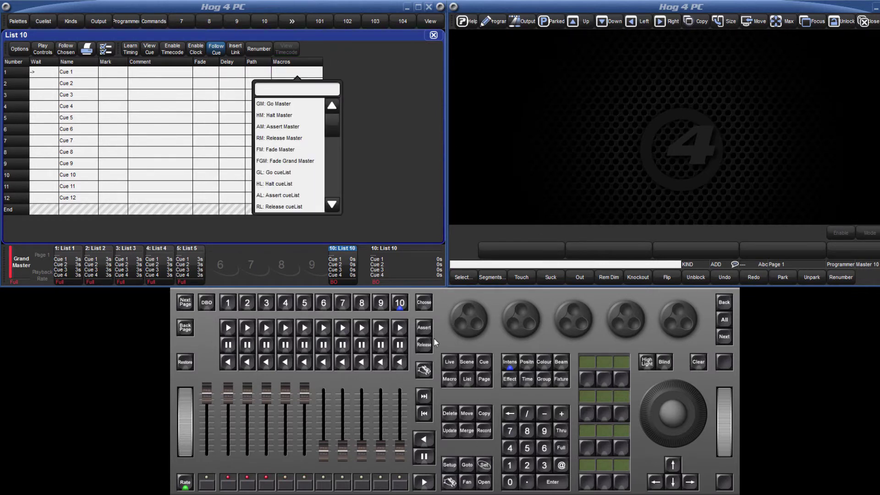
{"action": "left_click_drag", "start_coordinate": [332, 130], "coordinate": [332, 162]}
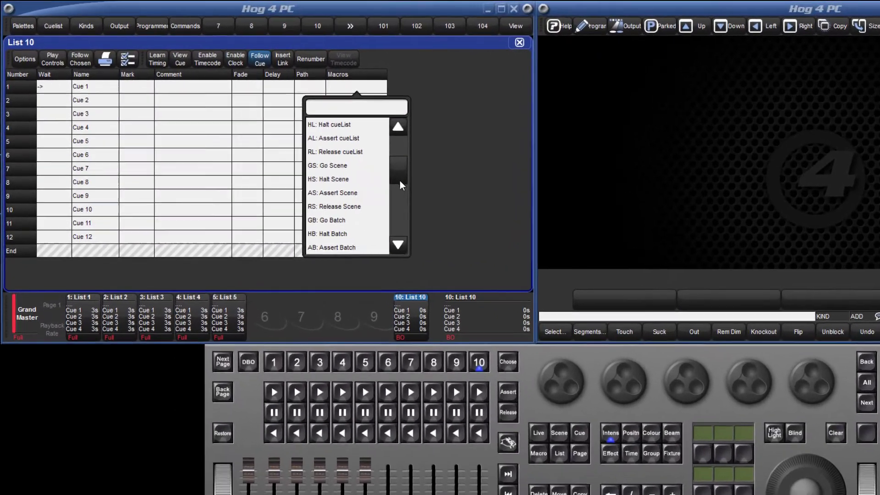
{"action": "left_click_drag", "start_coordinate": [439, 213], "coordinate": [438, 172]}
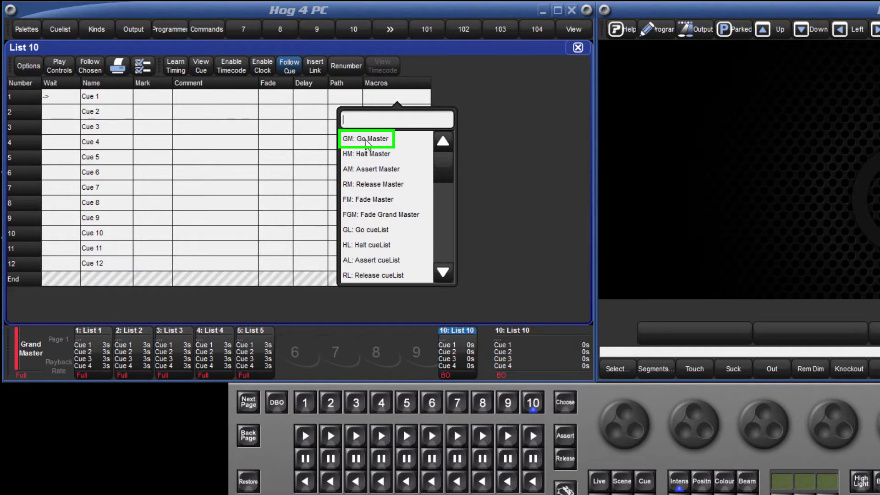
{"action": "type", "text": "GM"}
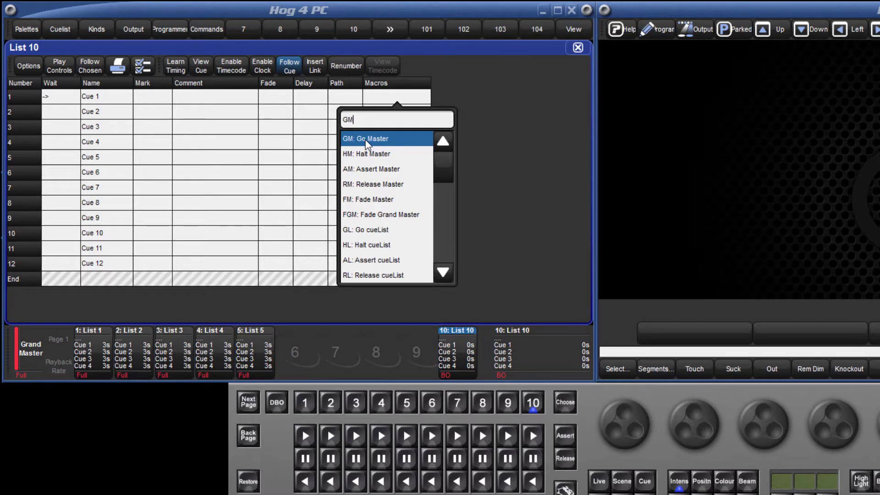
{"action": "type", "text": "1"}
{"action": "key", "text": "Return"}
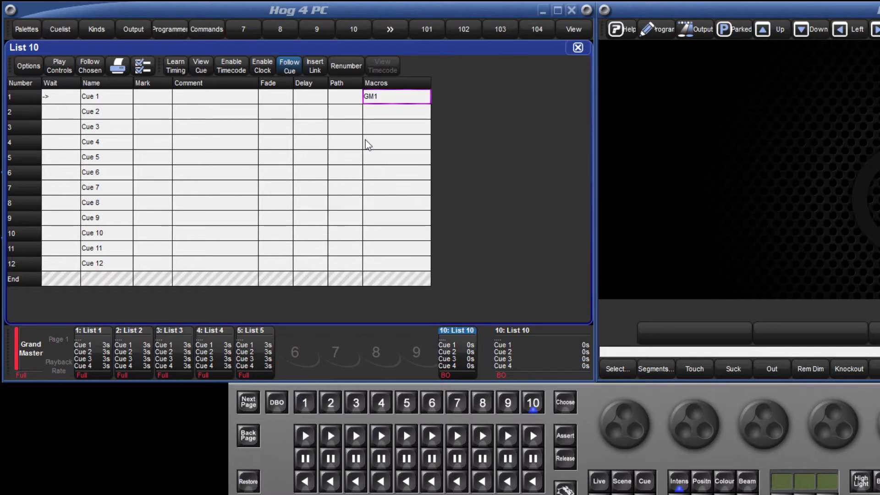
{"action": "left_click", "coordinate": [533, 436]}
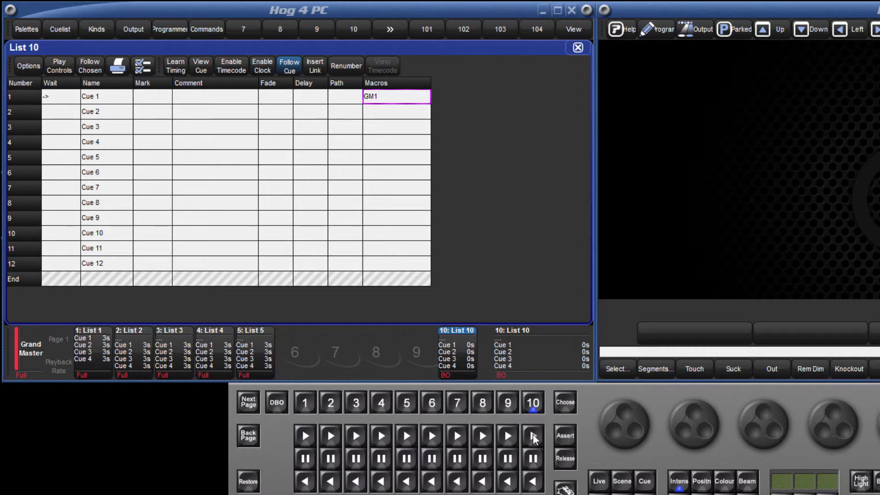
Enter the macro GM1/4 for Cue 2 of List 10 and run the cue from master 10.
{"action": "double_click", "coordinate": [397, 119]}
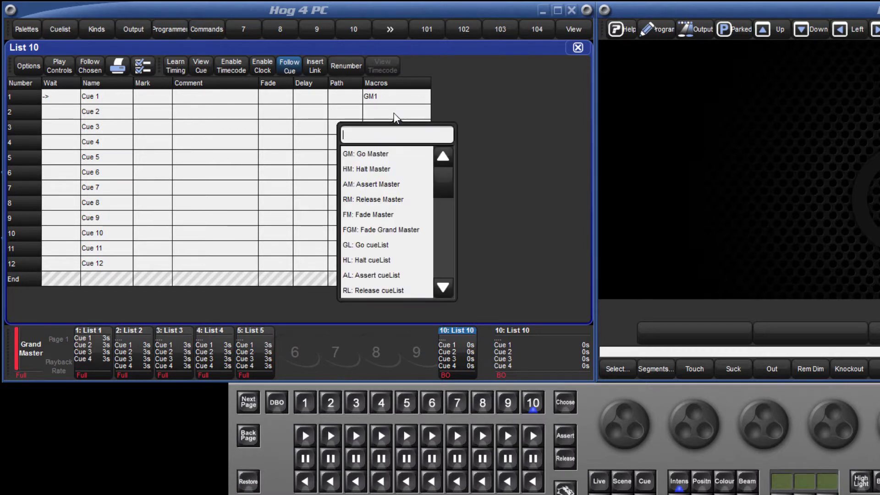
{"action": "left_click", "coordinate": [392, 153]}
{"action": "type", "text": "1/4"}
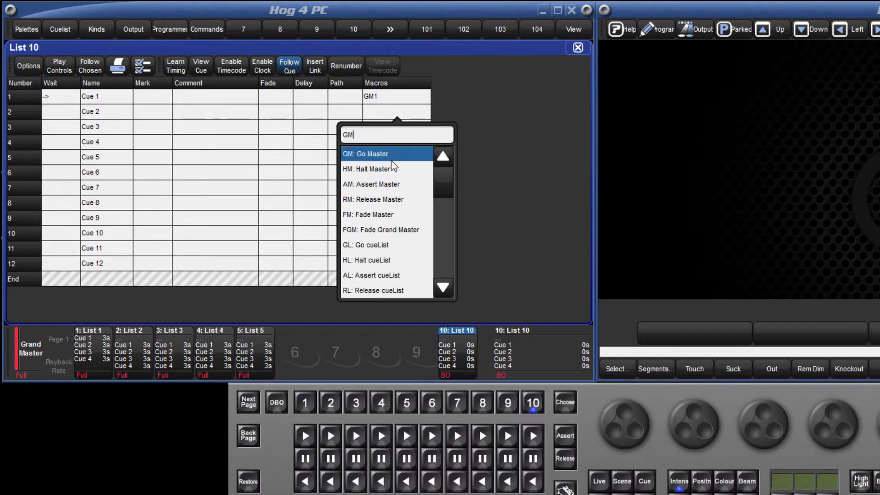
{"action": "key", "text": "Return"}
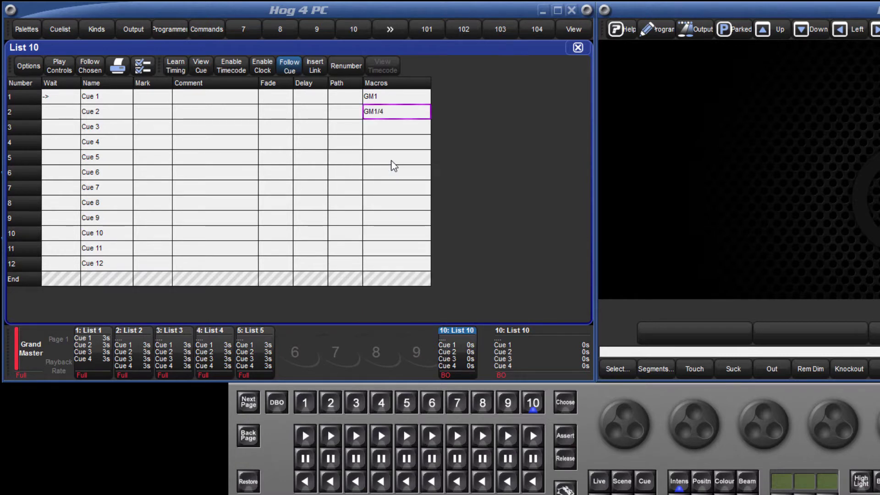
{"action": "left_click", "coordinate": [533, 434]}
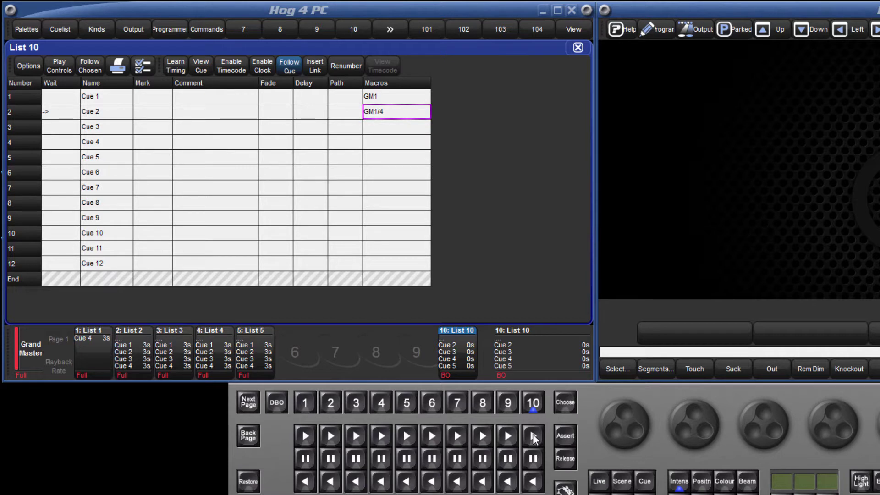
Enter the macro GM1/2t5 for Cue 3 of List 10 and run the cue from master 10.
{"action": "double_click", "coordinate": [396, 133]}
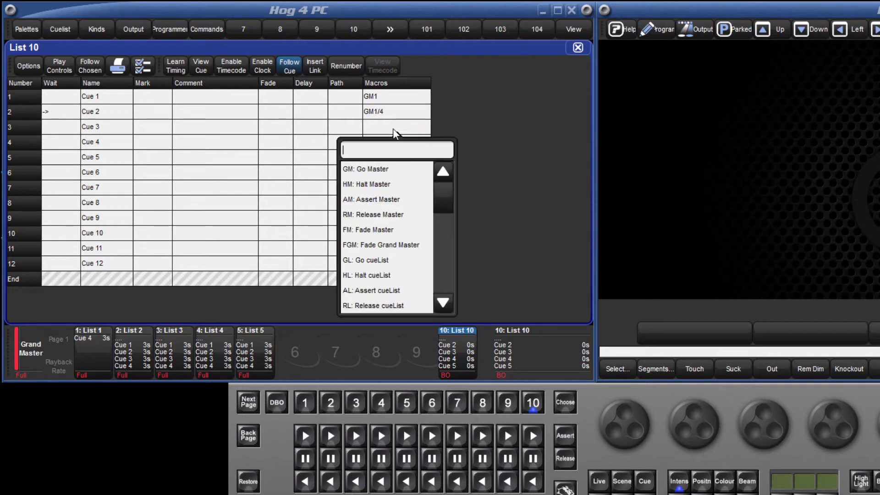
{"action": "type", "text": "GM1/"}
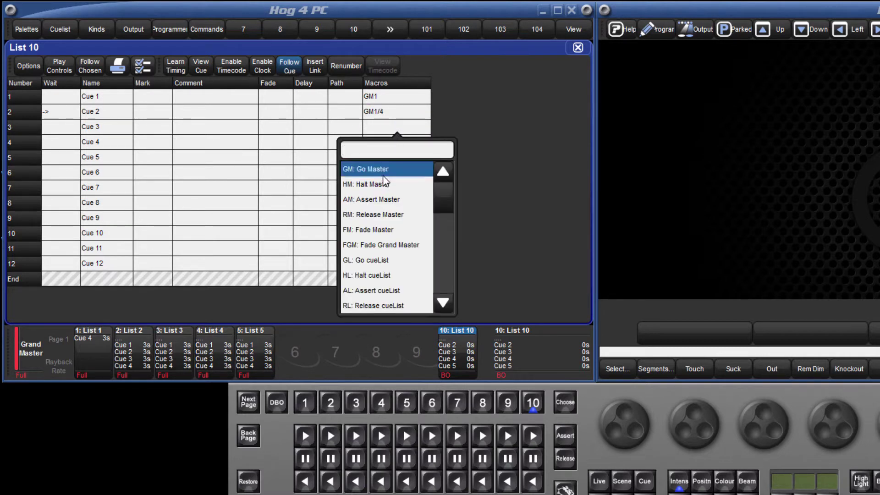
{"action": "type", "text": "2t5"}
{"action": "key", "text": "Return"}
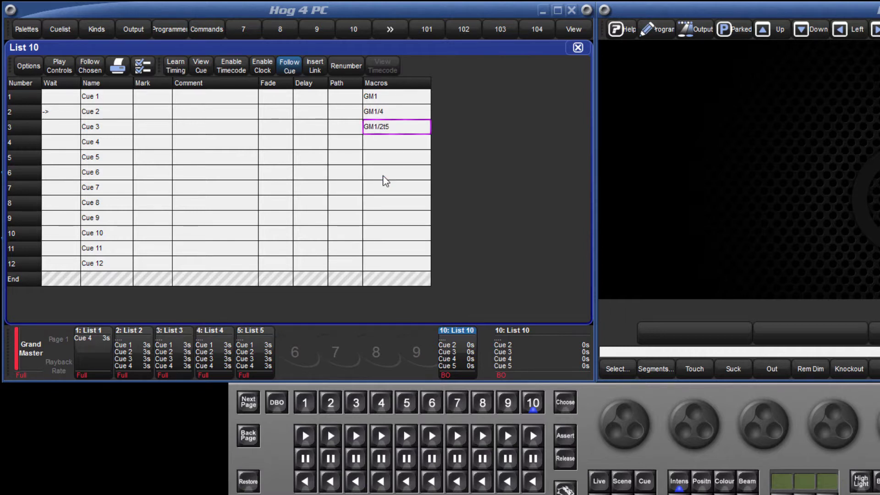
{"action": "left_click", "coordinate": [535, 433]}
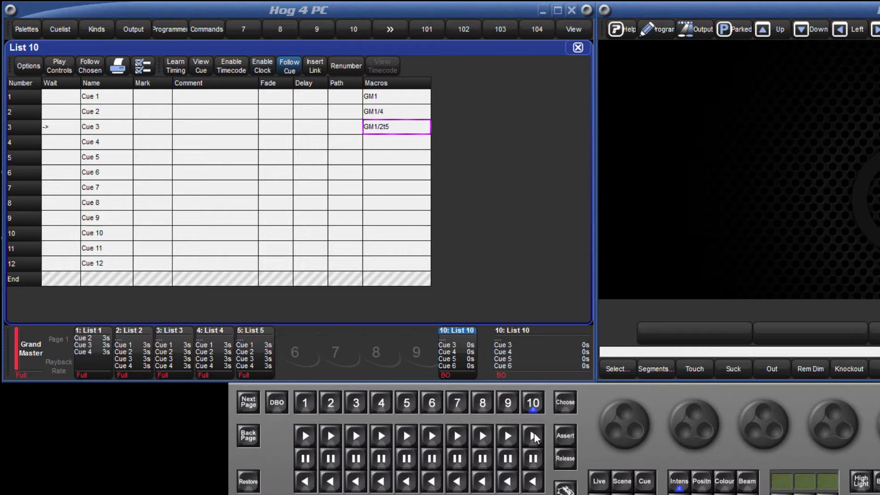
With master 1 chosen, enter the macro GM*/4 for Cue 4 of List 10 and run the cue from master 10.
{"action": "left_click", "coordinate": [299, 399]}
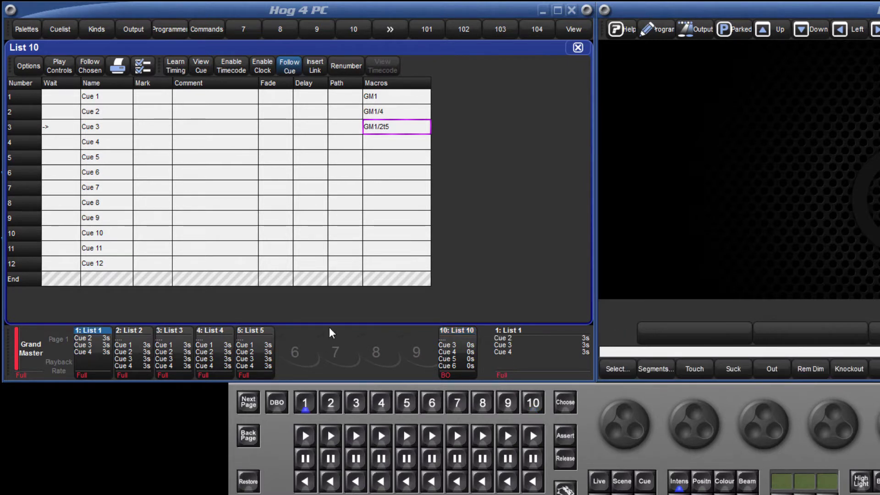
{"action": "double_click", "coordinate": [379, 145]}
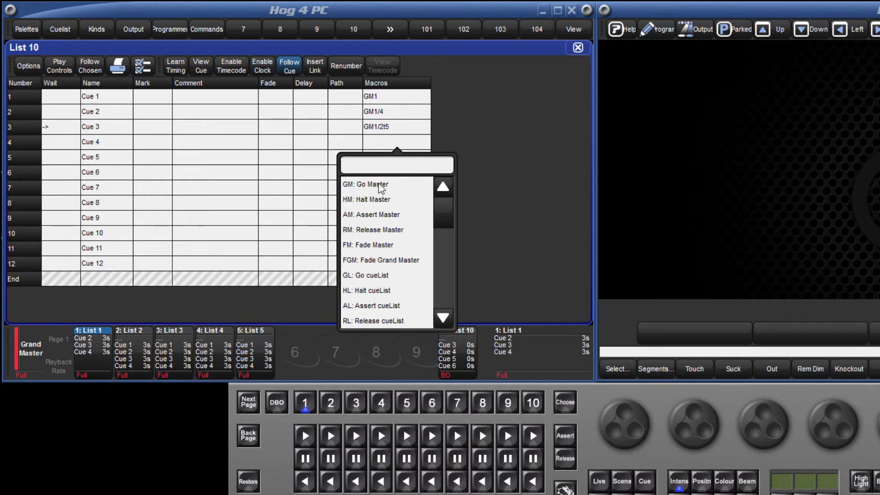
{"action": "type", "text": "GM*/4"}
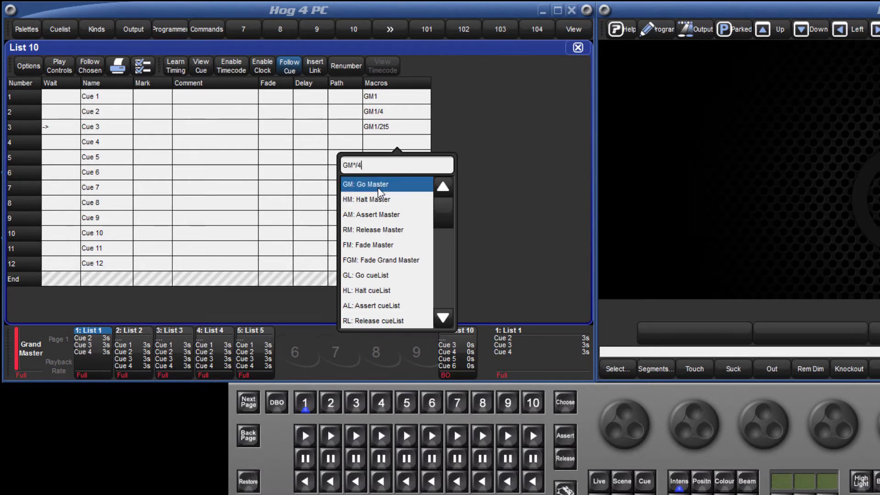
{"action": "key", "text": "Return"}
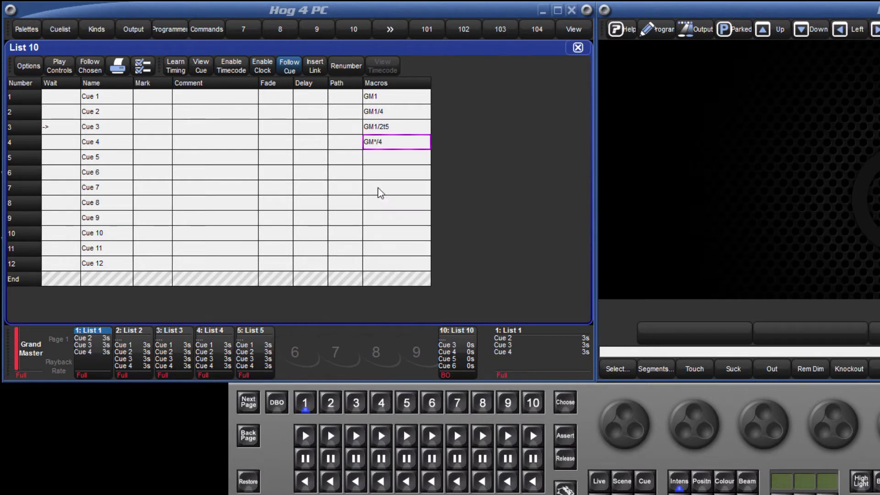
{"action": "left_click", "coordinate": [533, 438]}
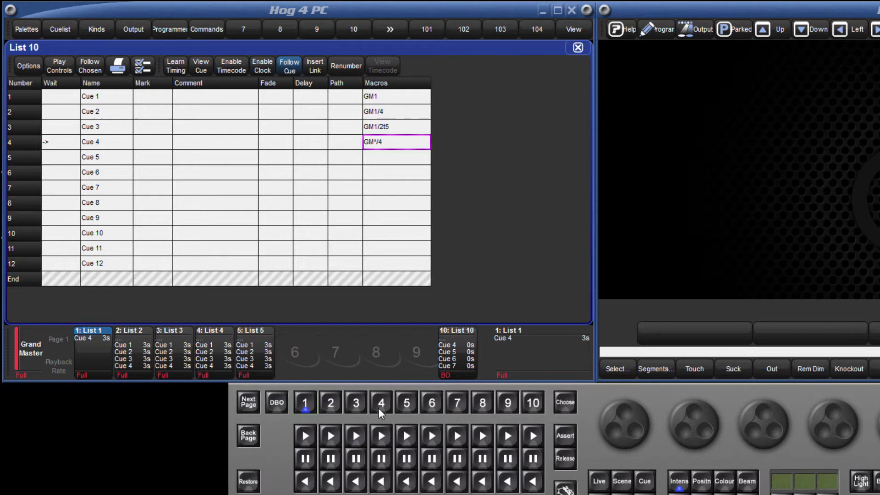
Test Cue 4's macro on List 2 by choosing master 2, stepping List 10 back and replaying Cue 4, and rechoose master 10.
{"action": "left_click", "coordinate": [330, 404]}
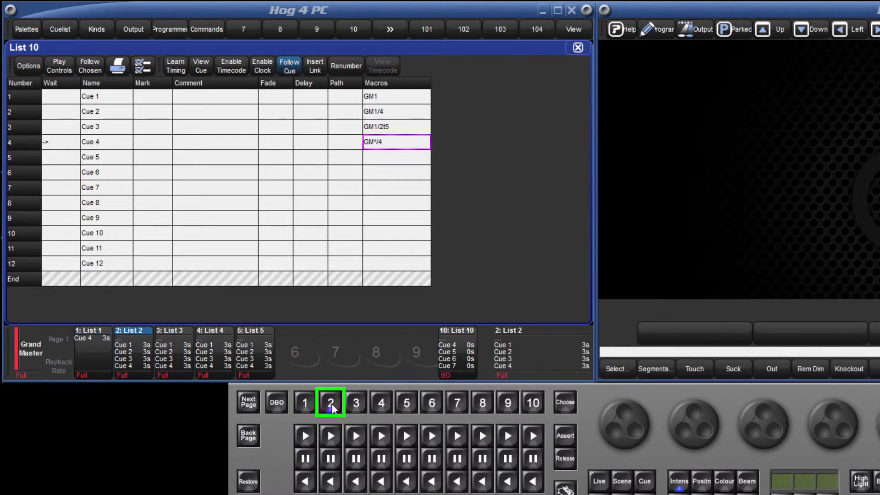
{"action": "left_click", "coordinate": [533, 482]}
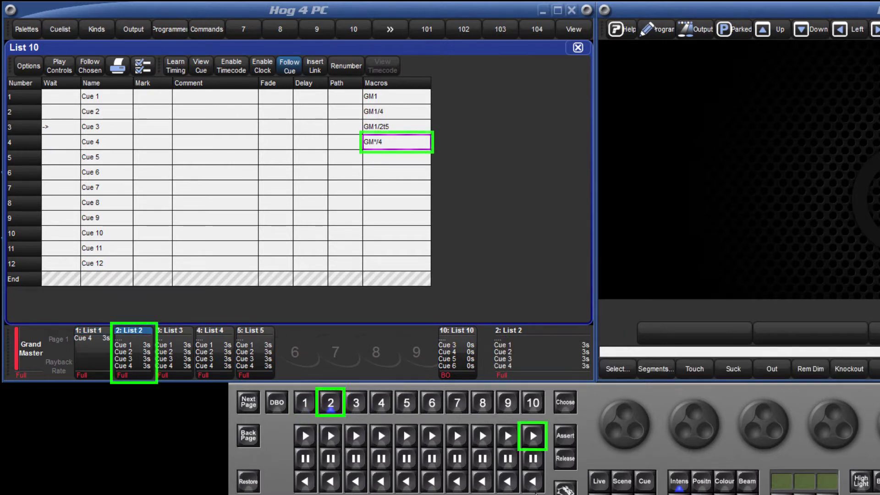
{"action": "left_click", "coordinate": [534, 435]}
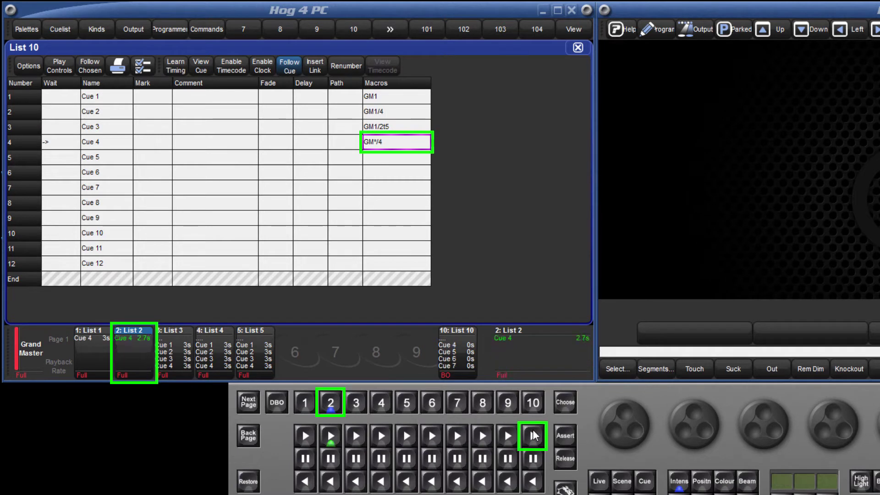
{"action": "left_click", "coordinate": [533, 402]}
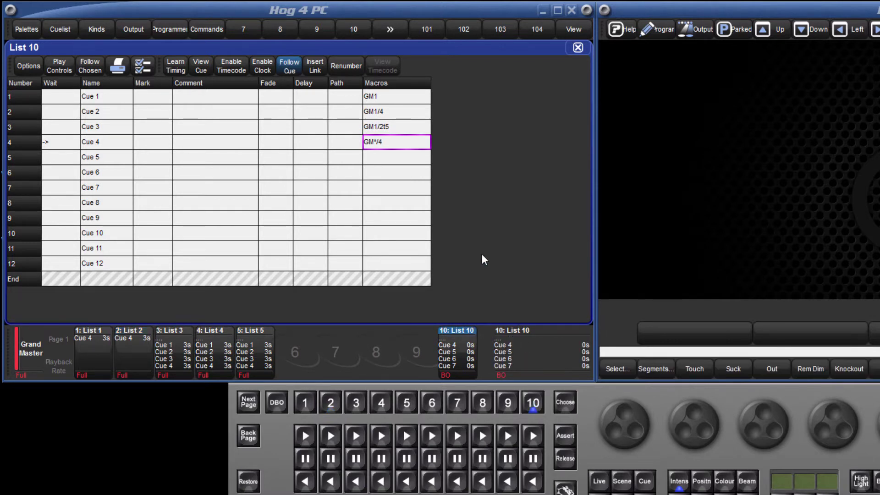
Enter the macro GM1>5 for Cue 5 of List 10 and run the cue from master 10.
{"action": "double_click", "coordinate": [391, 166]}
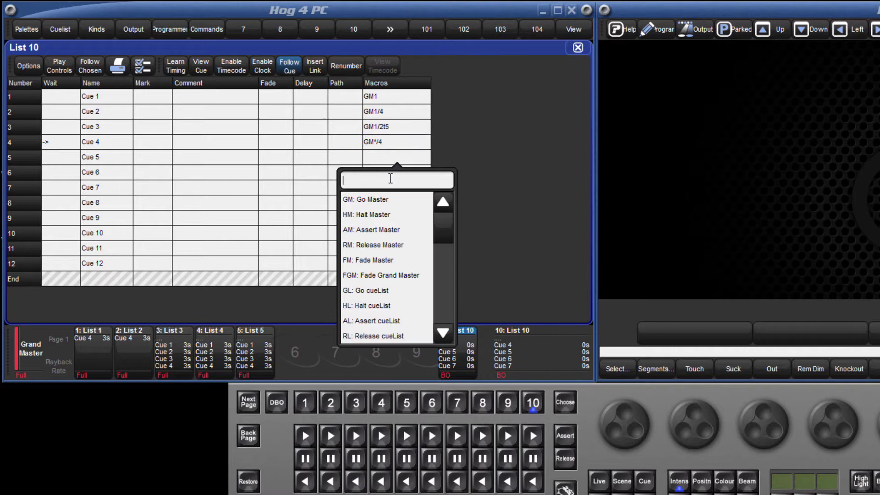
{"action": "type", "text": "GM1"}
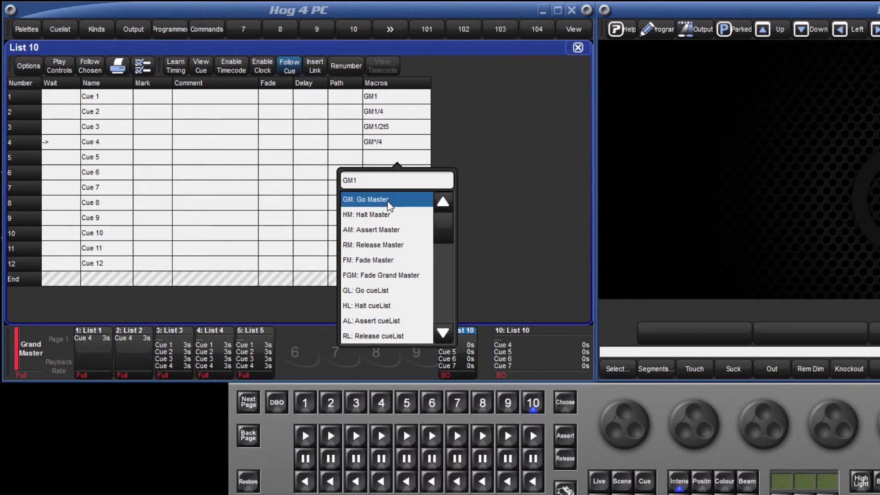
{"action": "type", "text": ">5"}
{"action": "key", "text": "Return"}
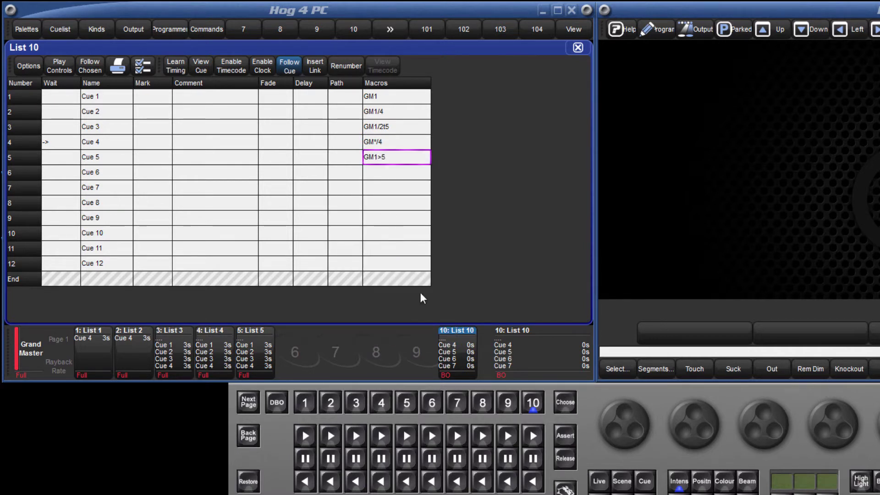
{"action": "left_click", "coordinate": [533, 436]}
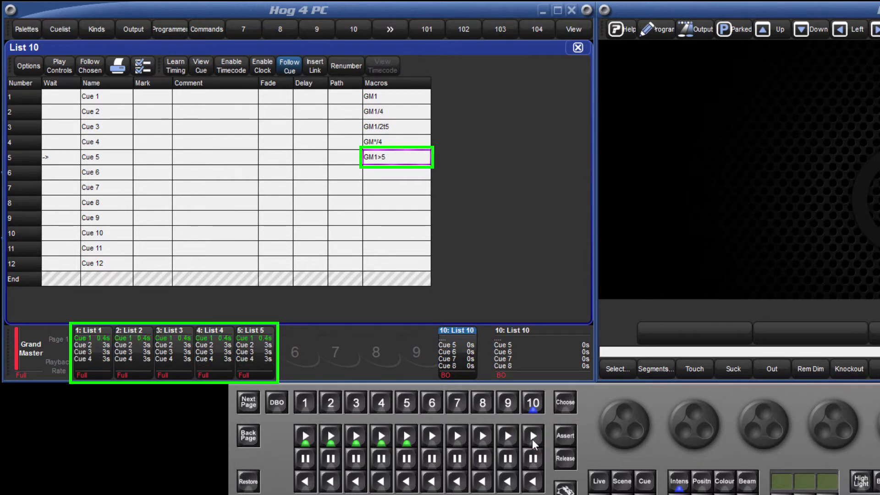
Enter the macro GM1,3,5 for Cue 6 of List 10 and run the cue from master 10.
{"action": "left_click", "coordinate": [386, 175]}
{"action": "left_click", "coordinate": [386, 175]}
{"action": "type", "text": "GM1"}
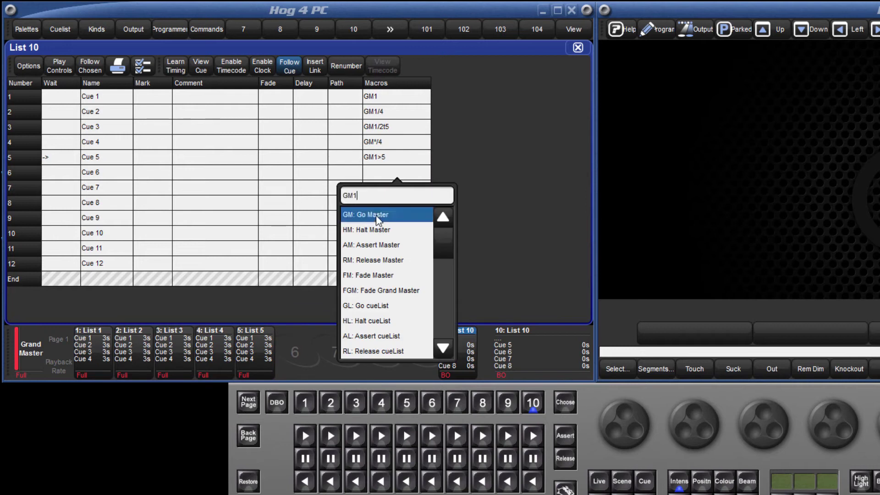
{"action": "type", "text": ",3,5"}
{"action": "key", "text": "Return"}
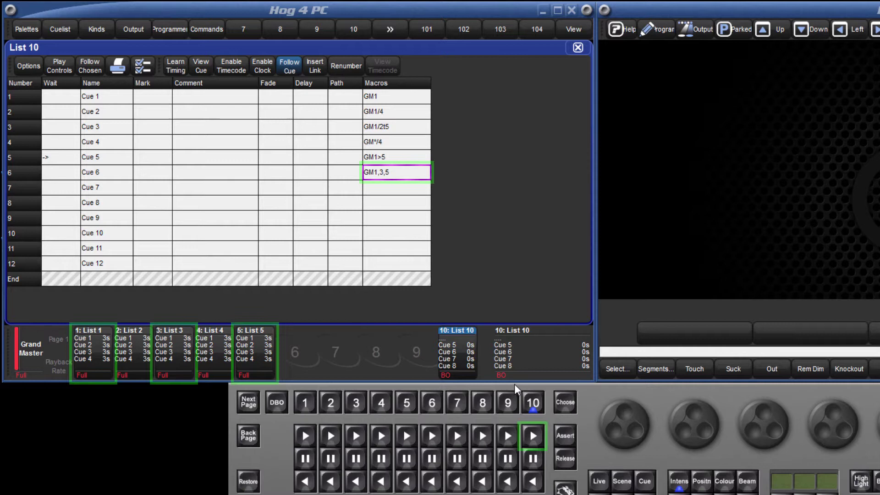
{"action": "left_click", "coordinate": [533, 436]}
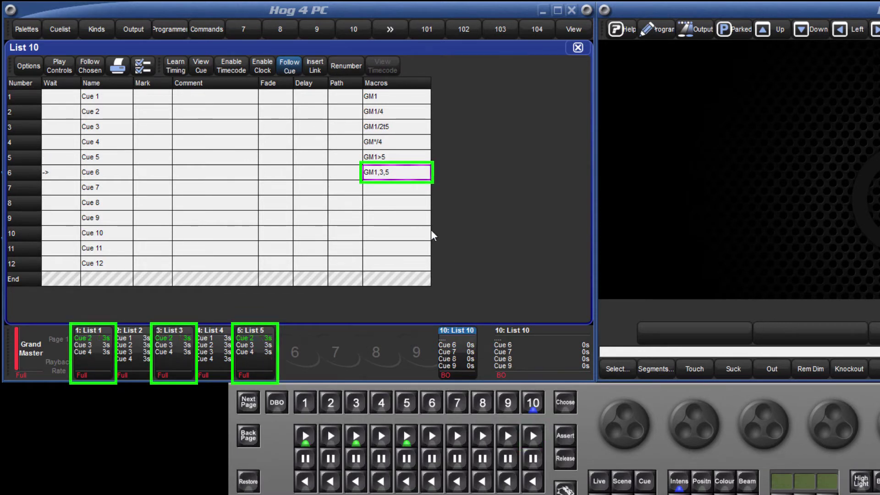
Enter the macro GM1/2,3/2 for Cue 7 of List 10 and run the cue from master 10.
{"action": "double_click", "coordinate": [397, 187]}
{"action": "type", "text": "GM1/2"}
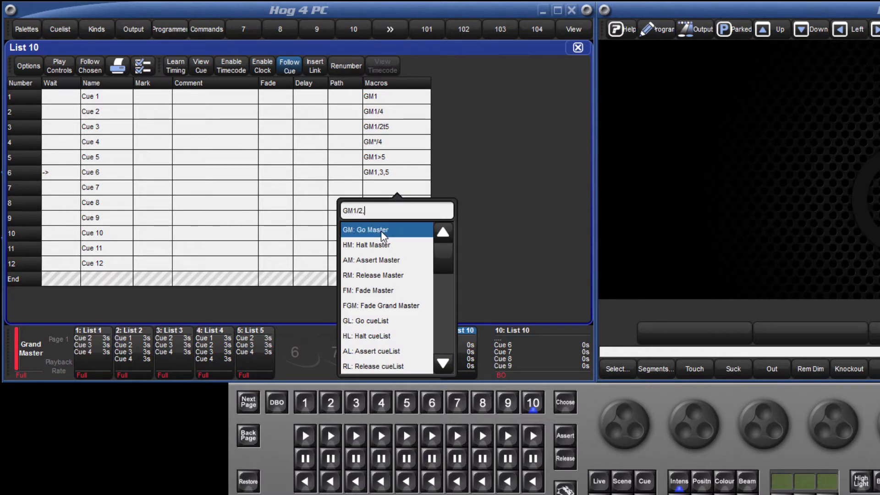
{"action": "type", "text": ",3/2"}
{"action": "key", "text": "Return"}
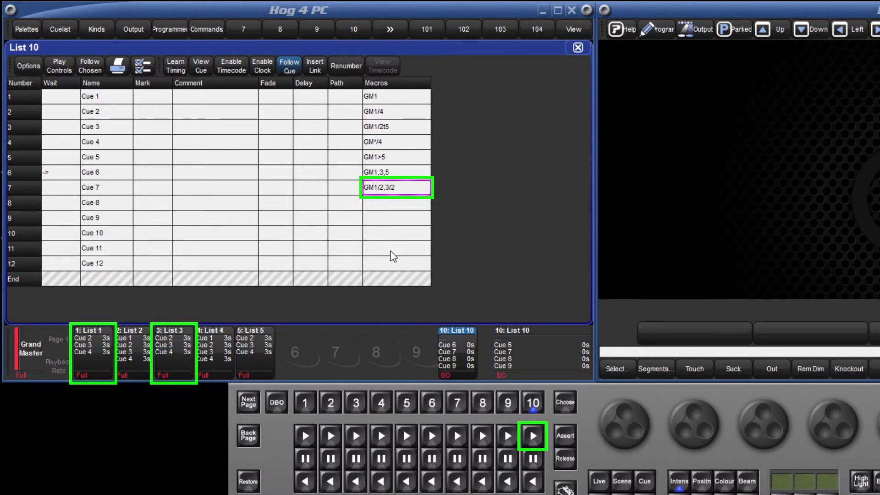
{"action": "left_click", "coordinate": [533, 436]}
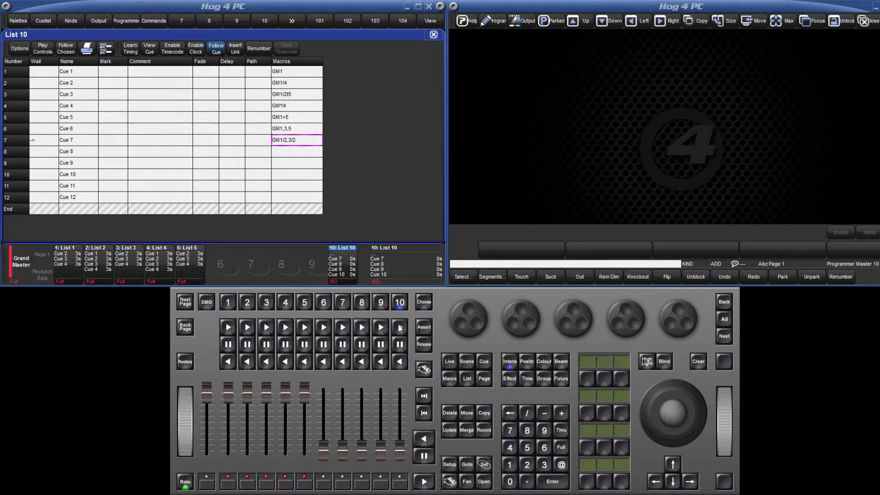
Enter the Fade Grand Master macro FGM50 for Cue 8 of List 10 and run the cue from master 10.
{"action": "double_click", "coordinate": [293, 153]}
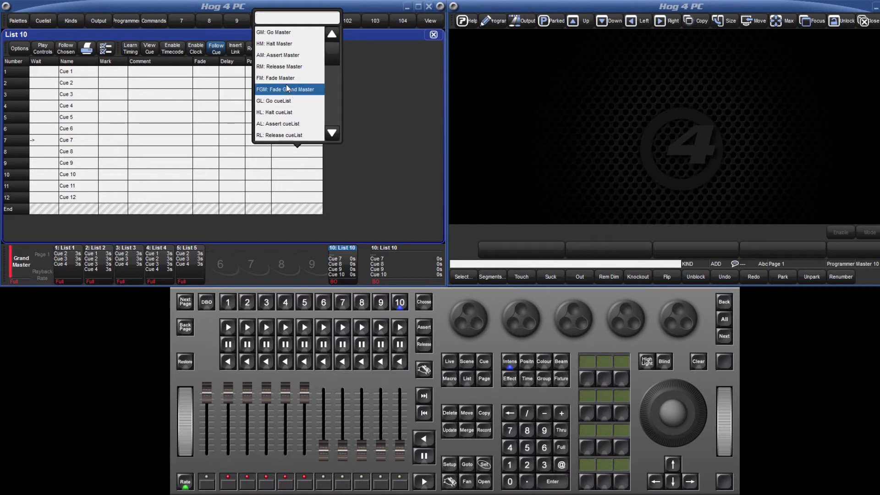
{"action": "type", "text": "FGM50"}
{"action": "key", "text": "Return"}
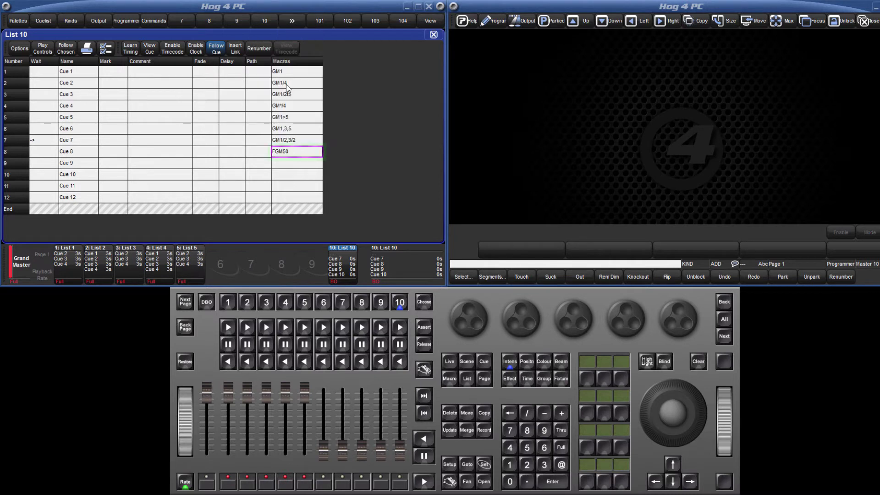
{"action": "left_click", "coordinate": [400, 327]}
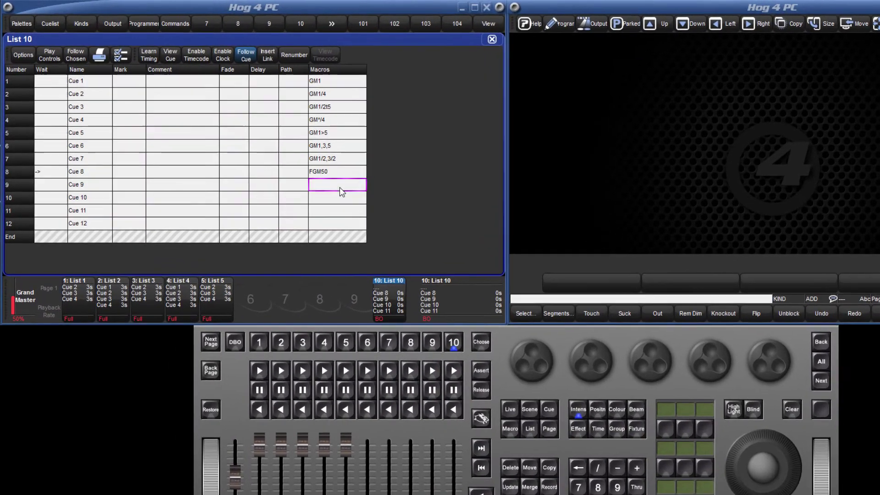
Enter the Fade Master macro FM1/0,2/0t5 for Cue 9 of List 10 and run the cue from master 10.
{"action": "left_click", "coordinate": [300, 164]}
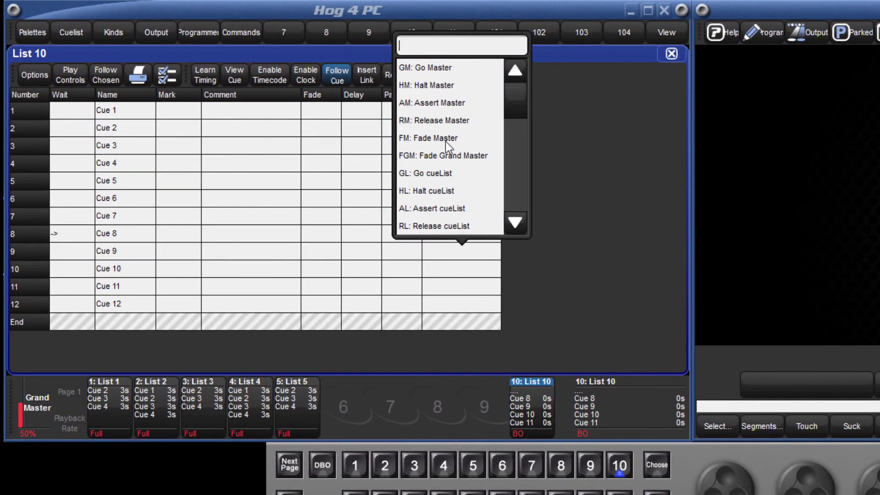
{"action": "type", "text": "FM"}
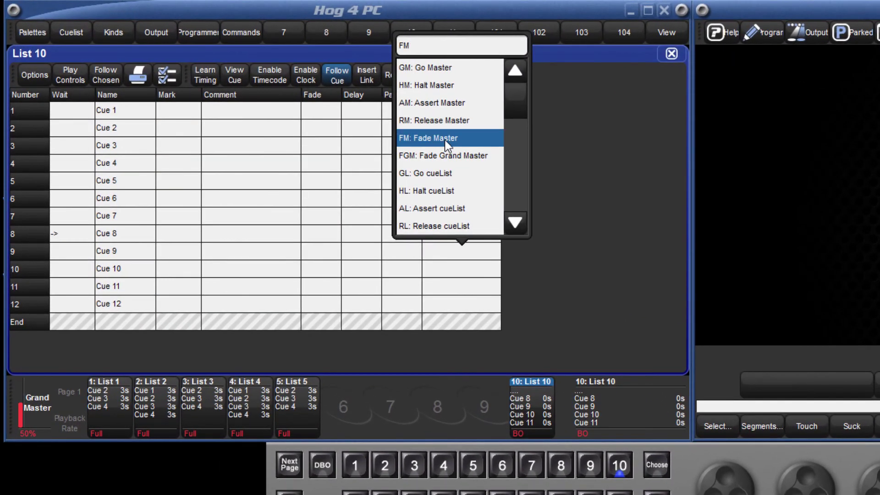
{"action": "type", "text": "1/"}
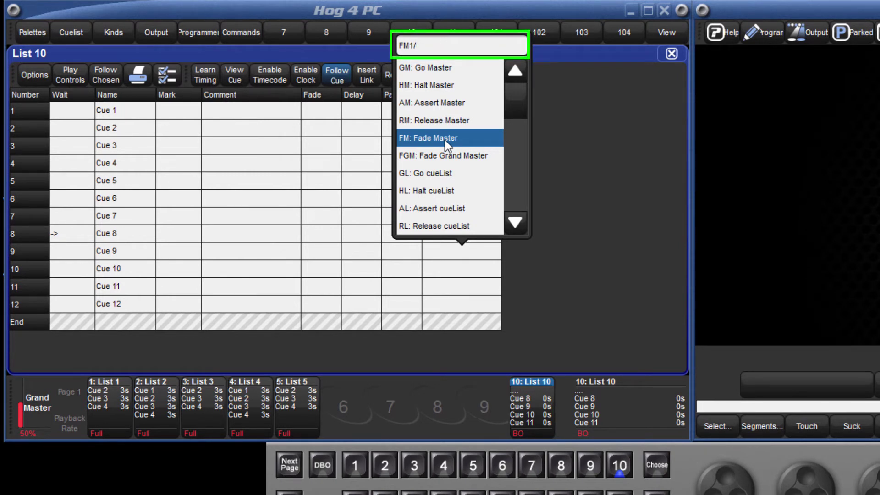
{"action": "type", "text": "25"}
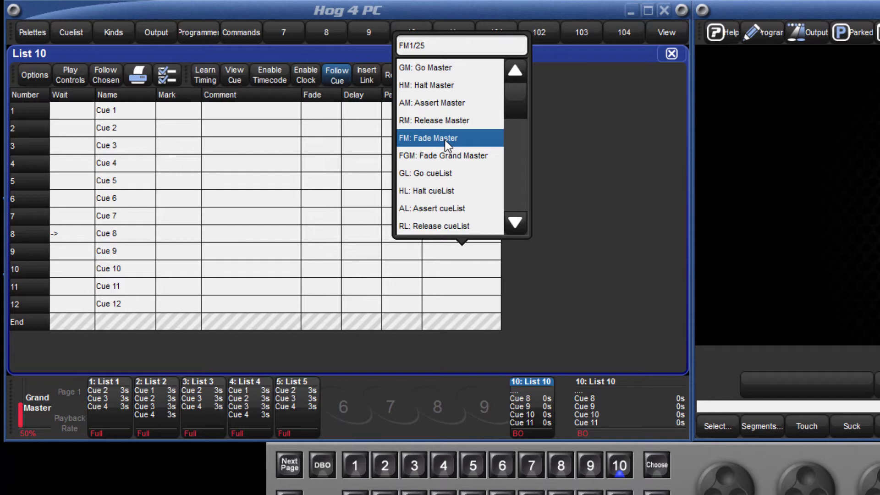
{"action": "key", "text": "BackSpace"}
{"action": "key", "text": "BackSpace"}
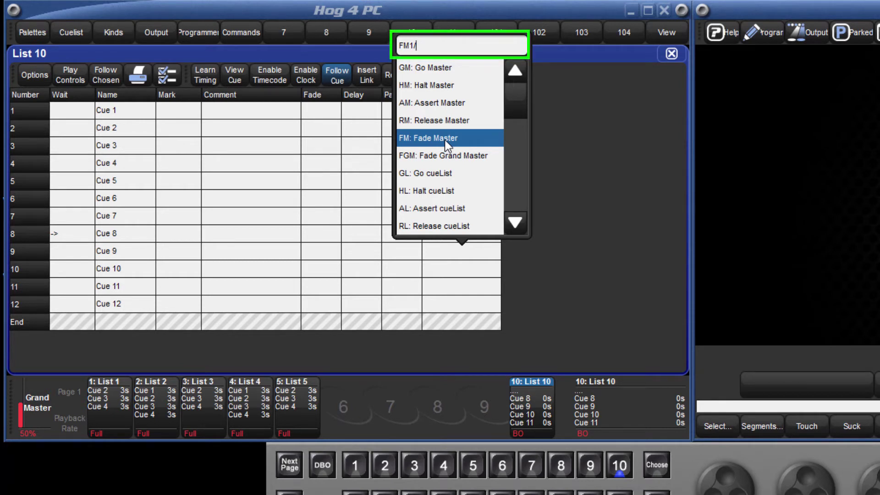
{"action": "type", "text": "0,2/0t5"}
{"action": "key", "text": "Return"}
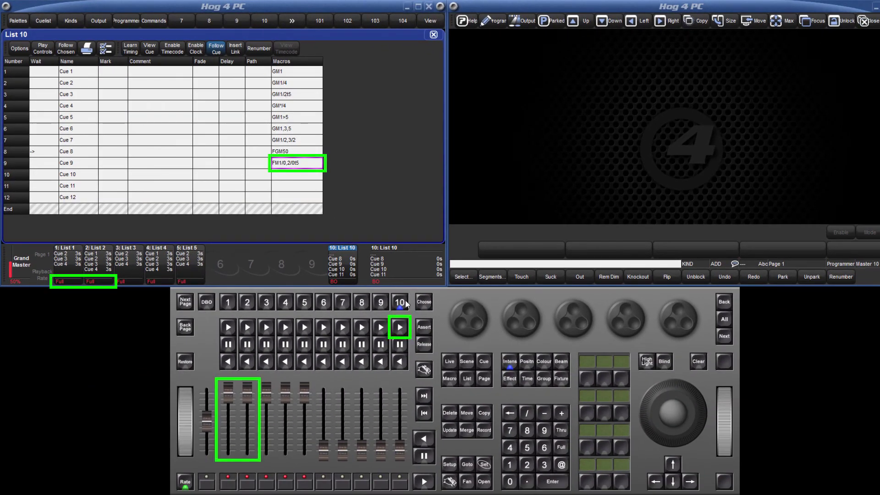
{"action": "left_click", "coordinate": [400, 328]}
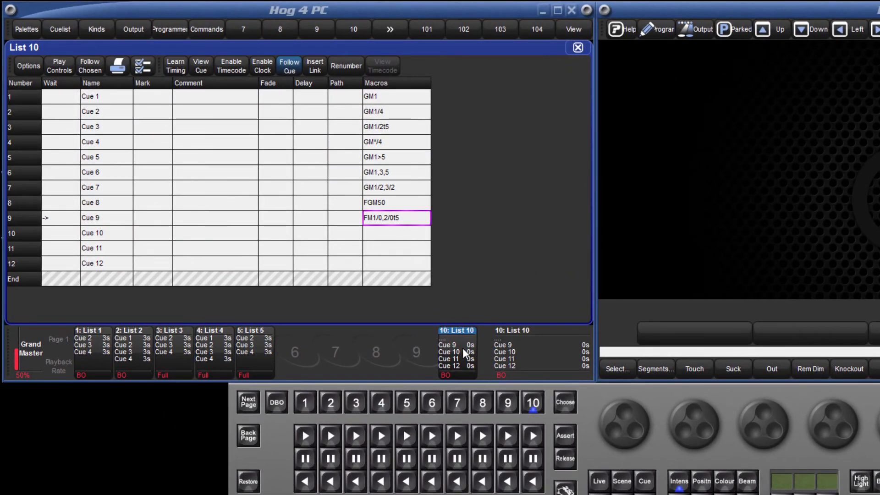
Enter the Change Page macro CP+ for Cue 10 of List 10.
{"action": "double_click", "coordinate": [397, 237]}
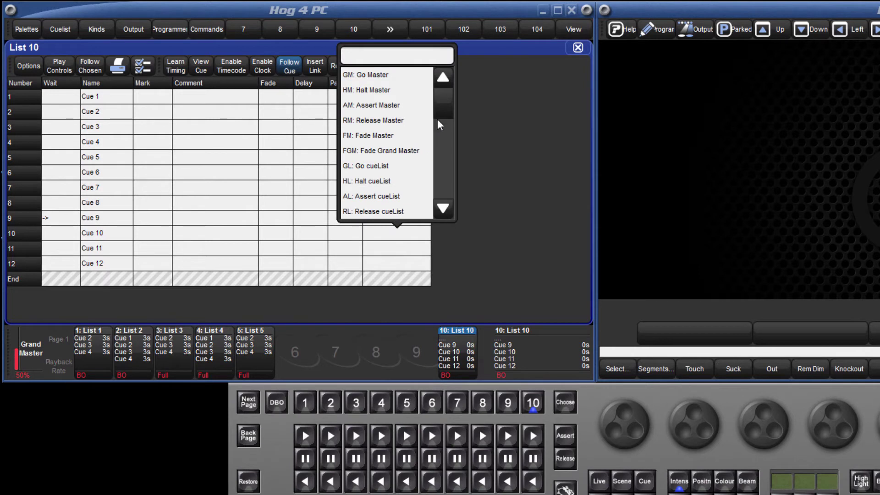
{"action": "left_click_drag", "start_coordinate": [438, 117], "coordinate": [429, 158]}
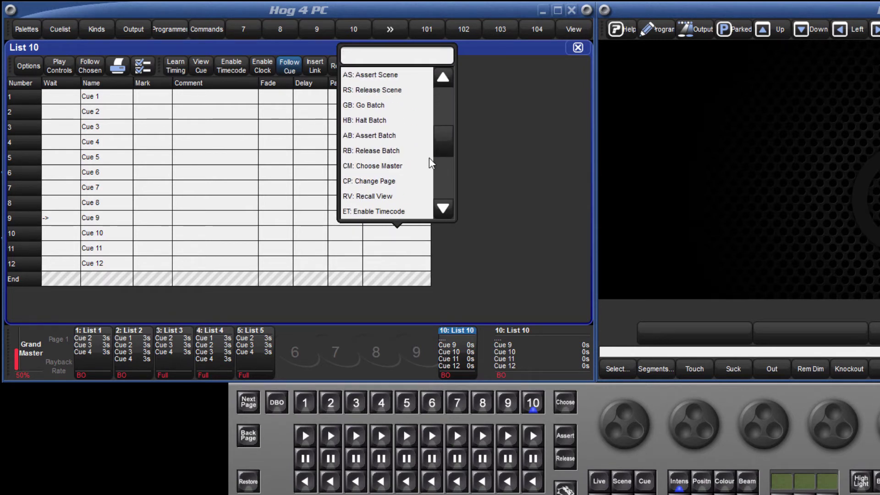
{"action": "left_click", "coordinate": [389, 181]}
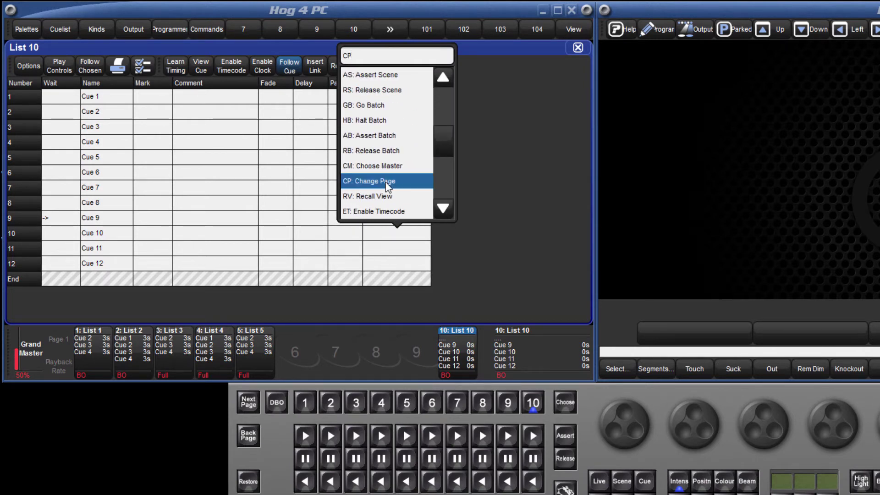
{"action": "type", "text": "+"}
{"action": "key", "text": "Return"}
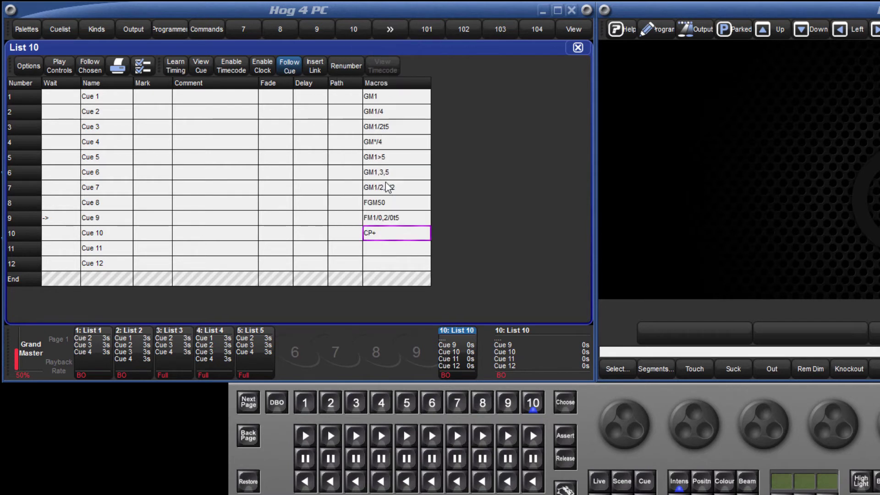
Enter the Change Page macro CP- for Cue 11 of List 10 and run Cues 10 and 11 from master 10.
{"action": "left_click", "coordinate": [389, 252]}
{"action": "left_click", "coordinate": [389, 252]}
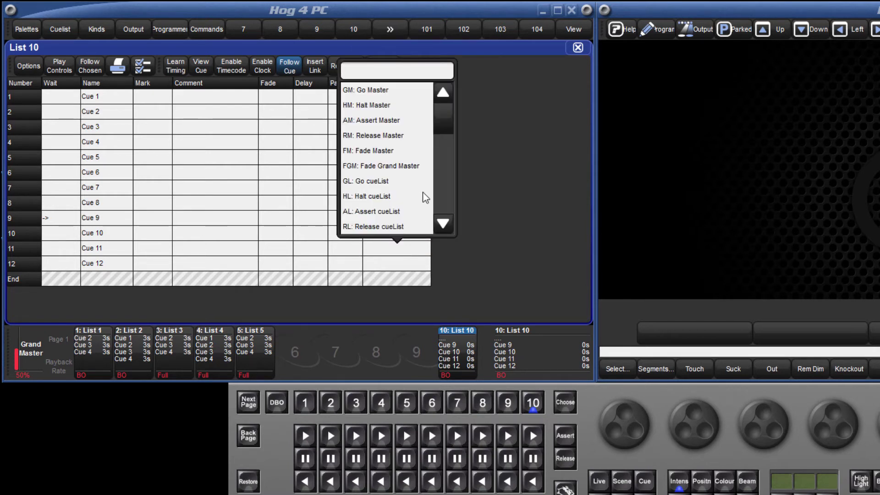
{"action": "left_click_drag", "start_coordinate": [446, 120], "coordinate": [445, 158]}
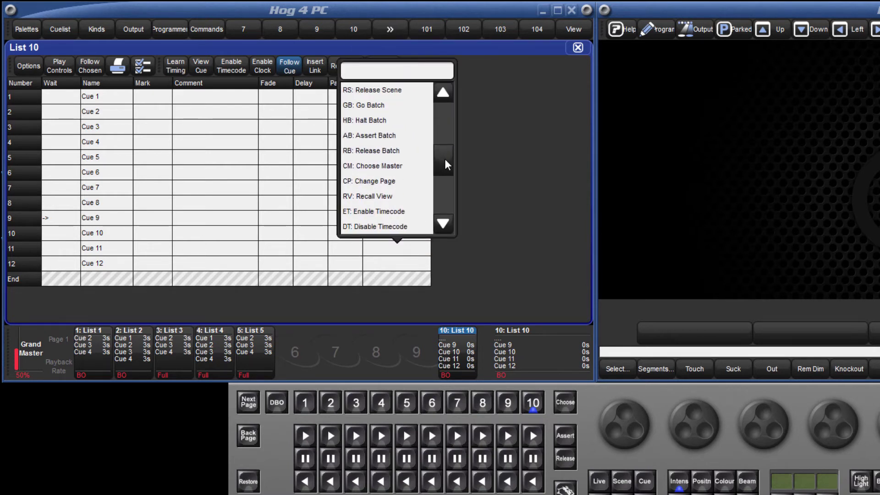
{"action": "left_click", "coordinate": [386, 181]}
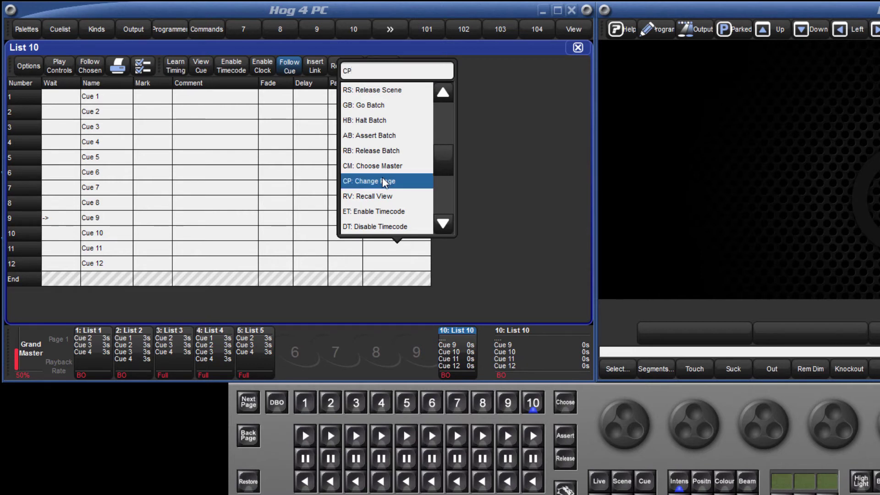
{"action": "type", "text": "-"}
{"action": "key", "text": "Return"}
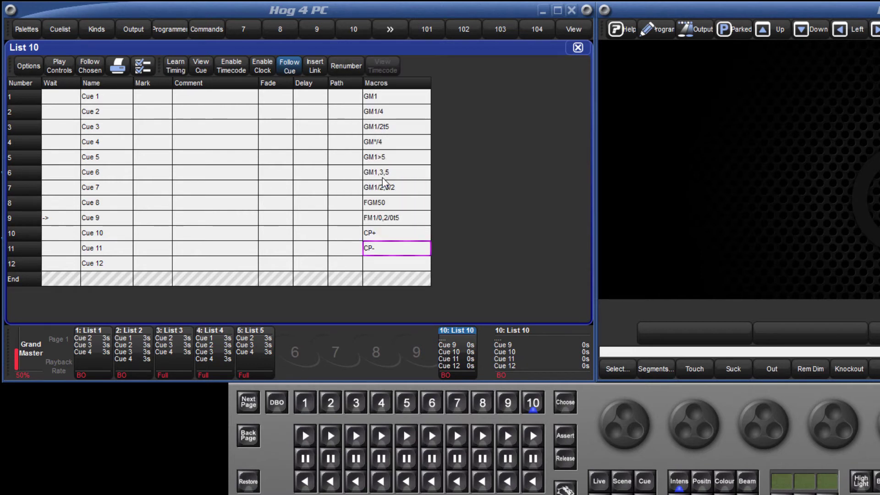
{"action": "left_click", "coordinate": [535, 436]}
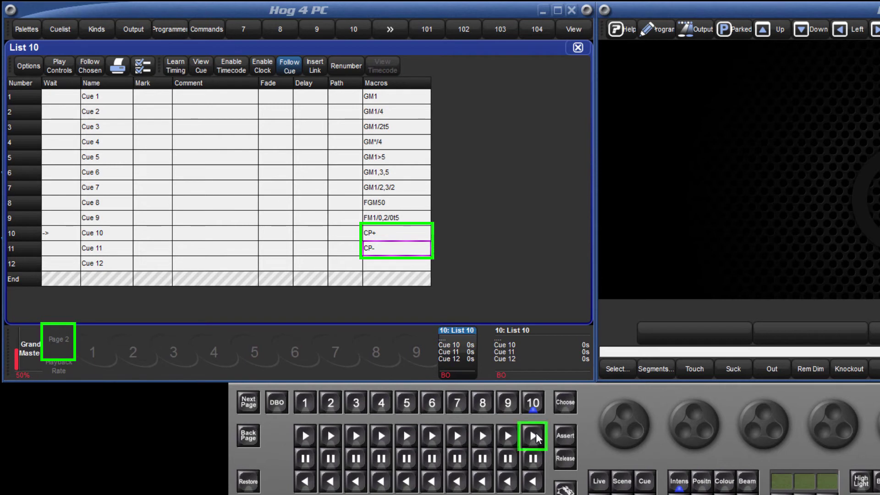
{"action": "left_click", "coordinate": [536, 434]}
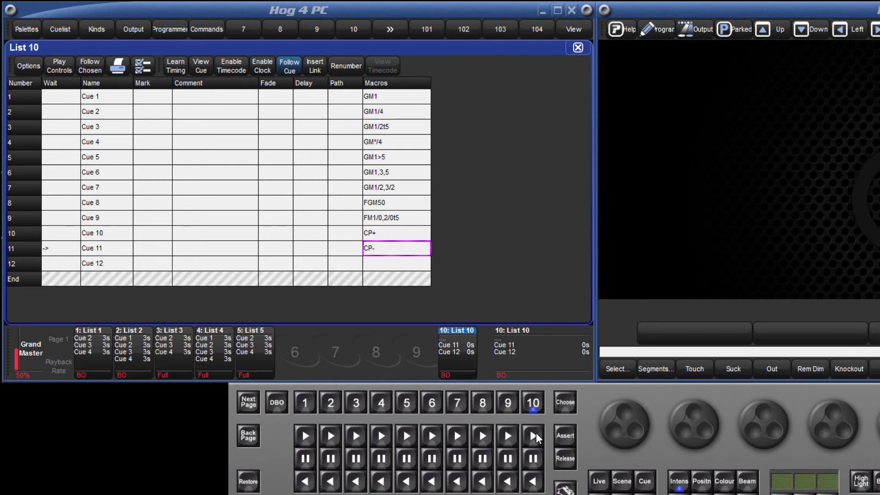
Enter the Change Page macro CP+h2 for Cue 12 of List 10.
{"action": "double_click", "coordinate": [391, 269]}
{"action": "left_click_drag", "start_coordinate": [438, 145], "coordinate": [443, 190]}
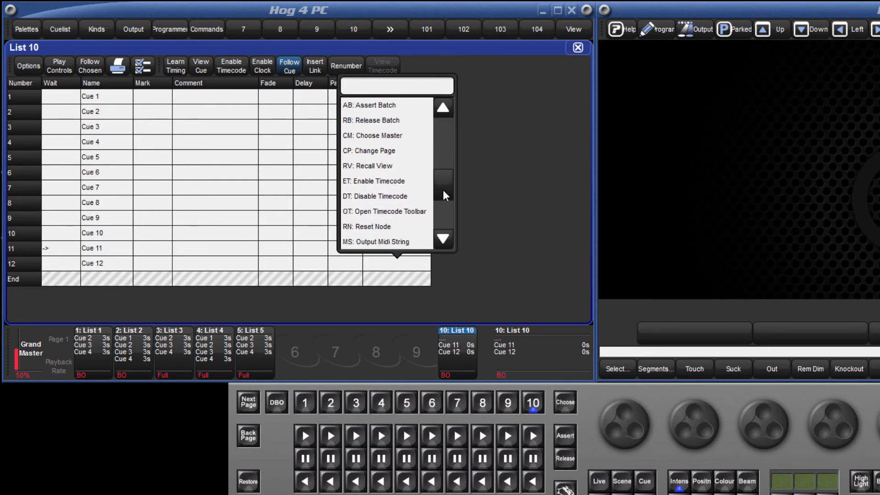
{"action": "left_click", "coordinate": [394, 152]}
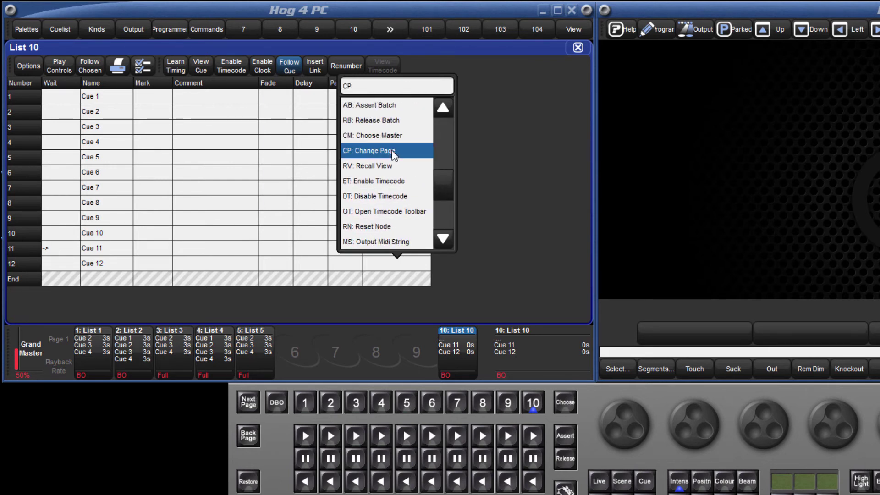
{"action": "type", "text": "+"}
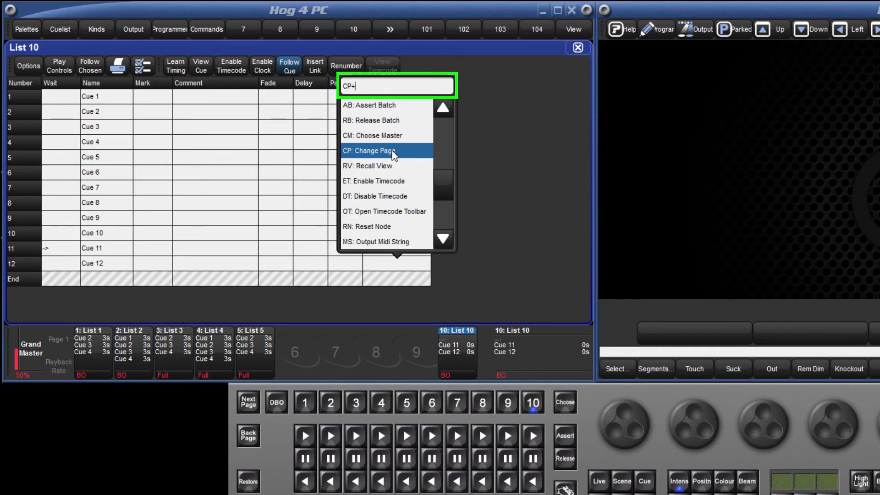
{"action": "type", "text": "h2"}
{"action": "key", "text": "Return"}
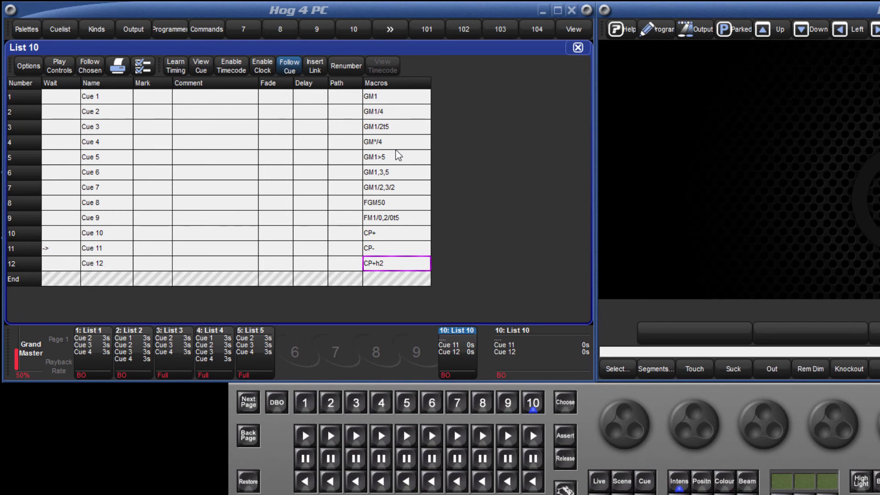
Show the Page Directory as a spreadsheet to view the pages' Macros column, and close the directory.
{"action": "left_click", "coordinate": [644, 494]}
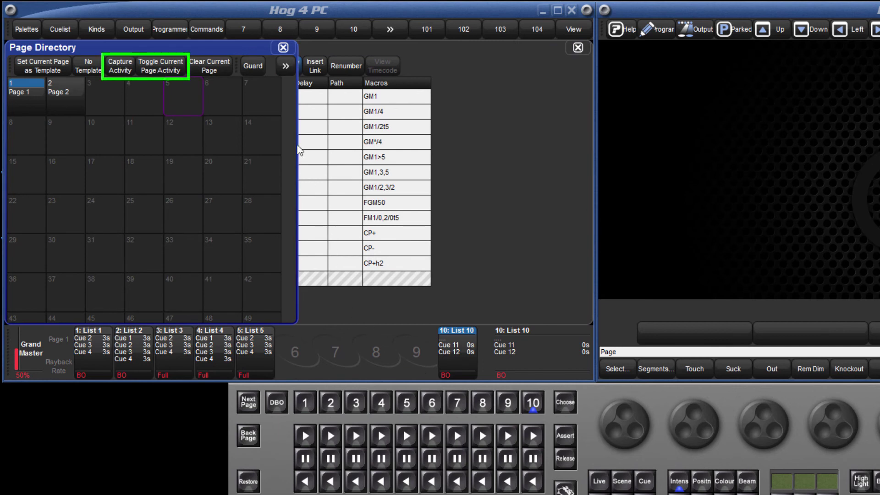
{"action": "left_click", "coordinate": [286, 68]}
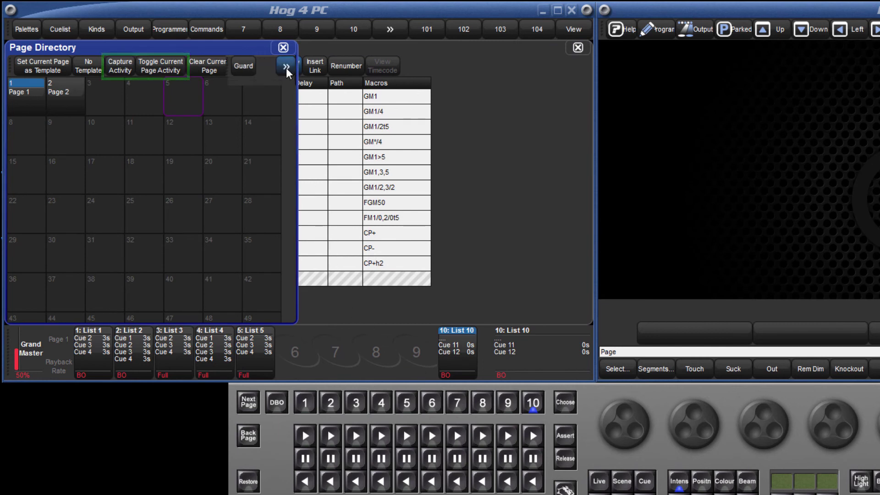
{"action": "left_click", "coordinate": [263, 70]}
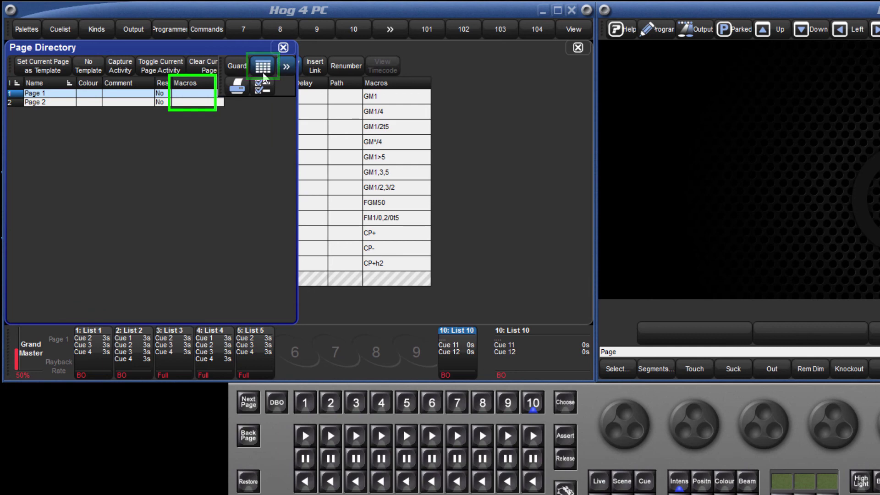
{"action": "left_click", "coordinate": [283, 47]}
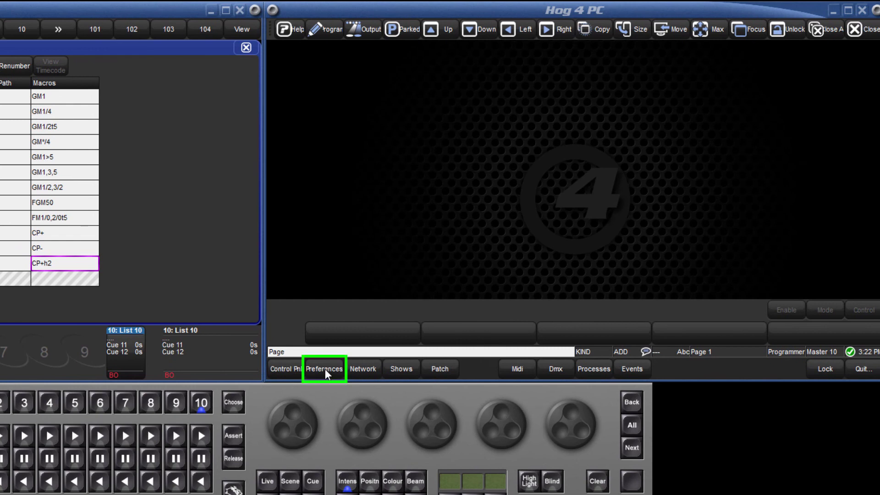
Set the Startup Macro to RV1 in the Misc user preferences, apply it and close the preferences.
{"action": "left_click", "coordinate": [326, 370]}
{"action": "left_click", "coordinate": [326, 251]}
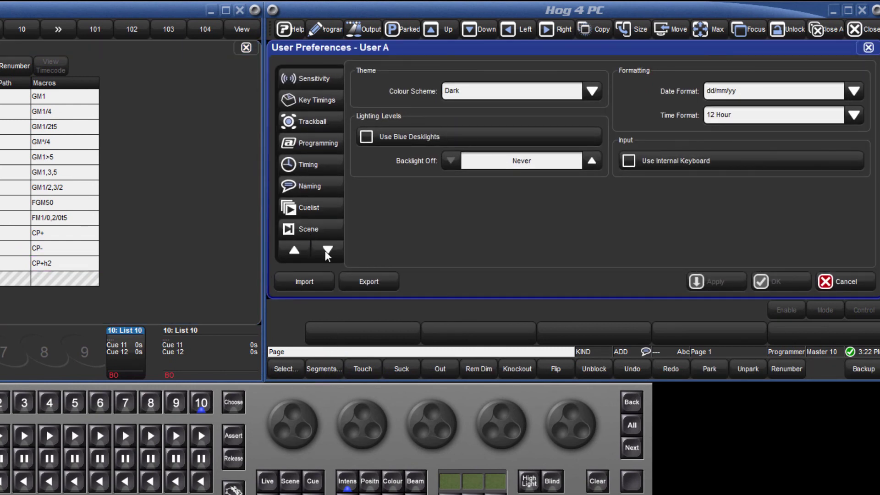
{"action": "left_click", "coordinate": [327, 251]}
{"action": "left_click", "coordinate": [327, 251]}
{"action": "left_click", "coordinate": [323, 230]}
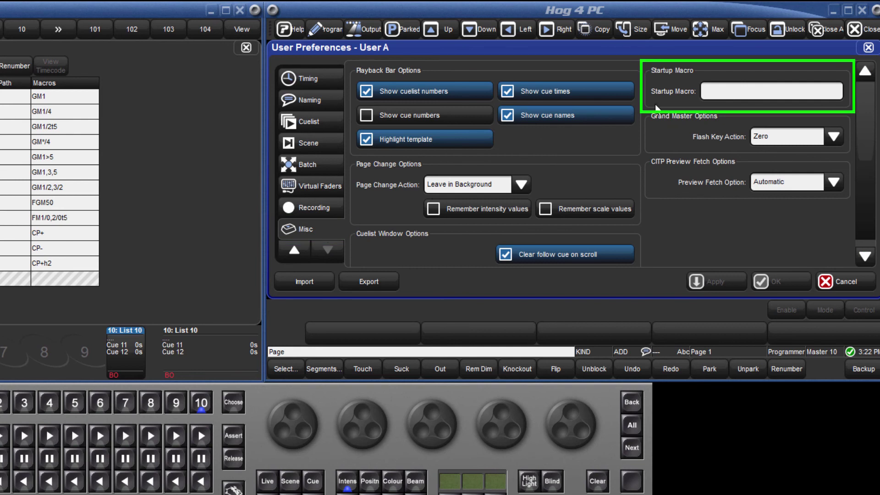
{"action": "type", "text": "RV1"}
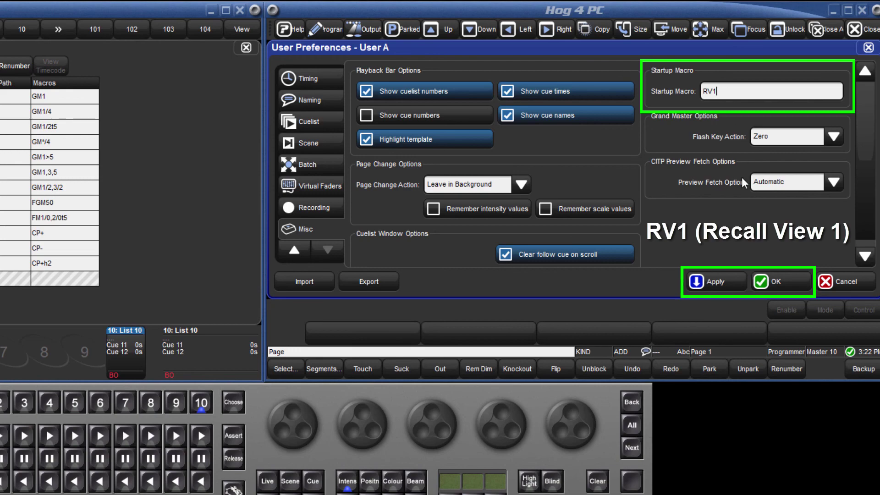
{"action": "left_click", "coordinate": [737, 283]}
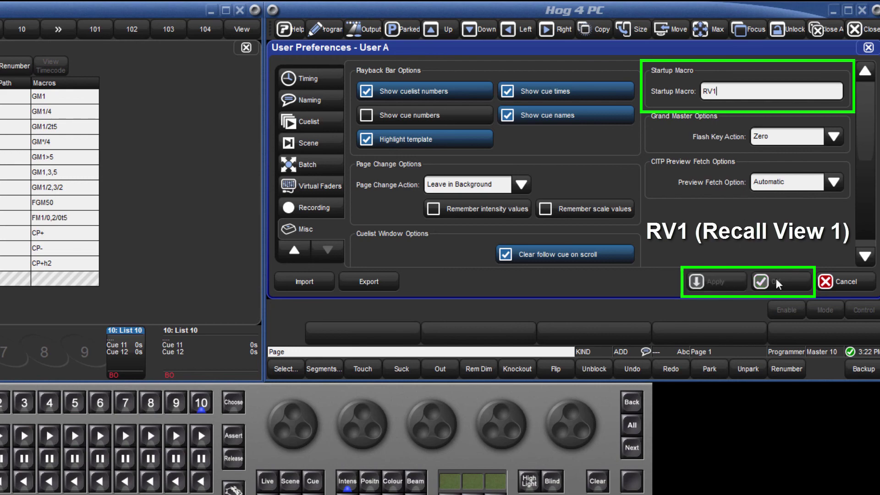
{"action": "left_click", "coordinate": [869, 47]}
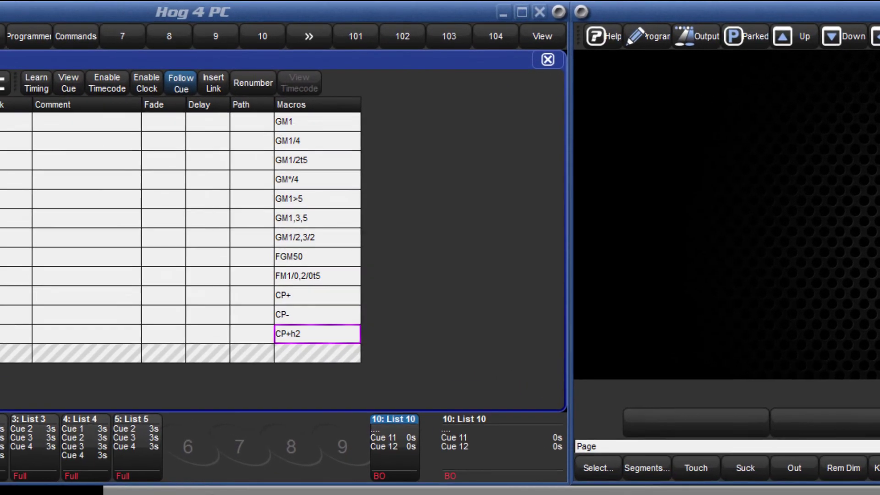